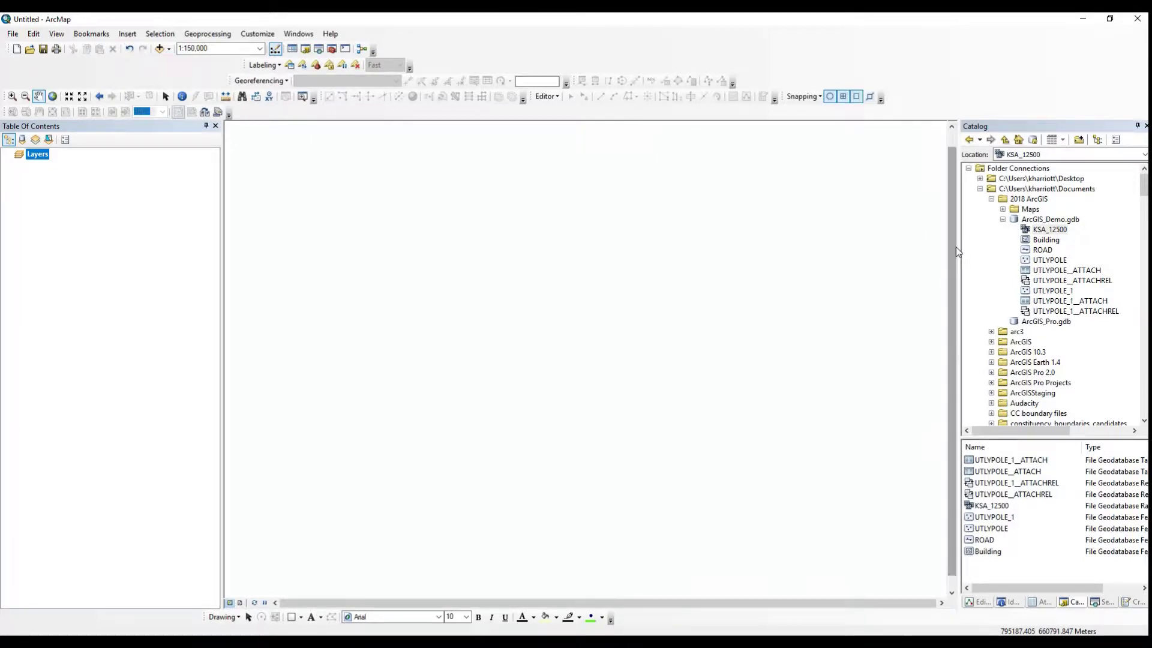
- Widen ArcMap's Catalog window to show KSA_12500 as a File Geodatabase Raster Catalog
left_click_drag(958, 252, 733, 283)
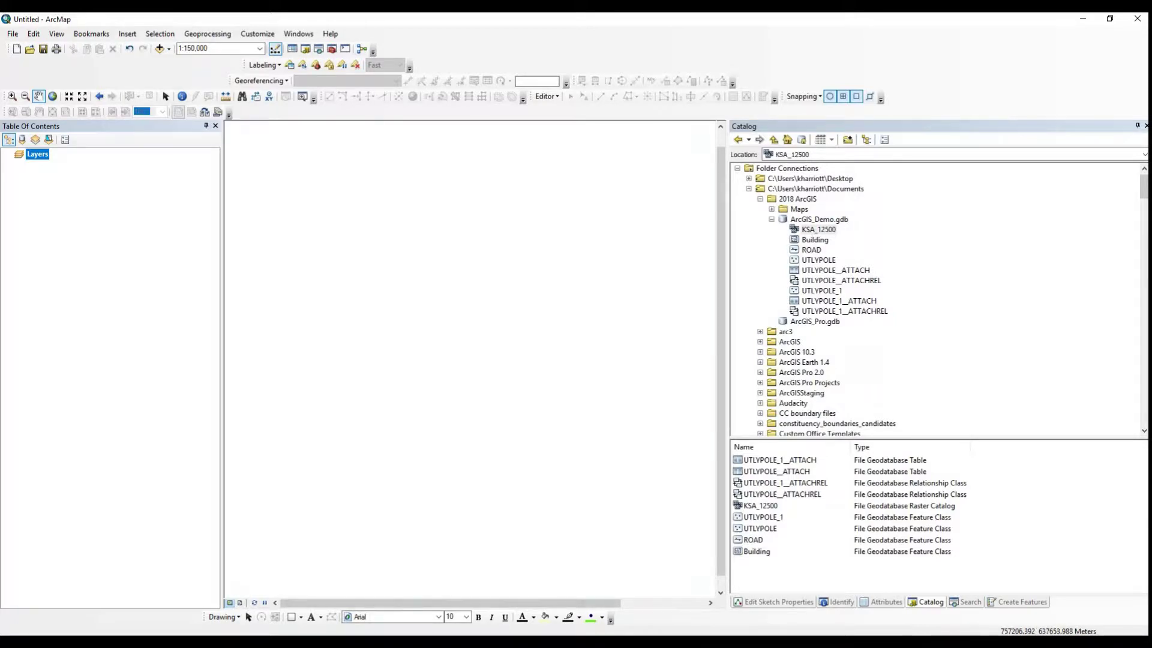
left_click(367, 589)
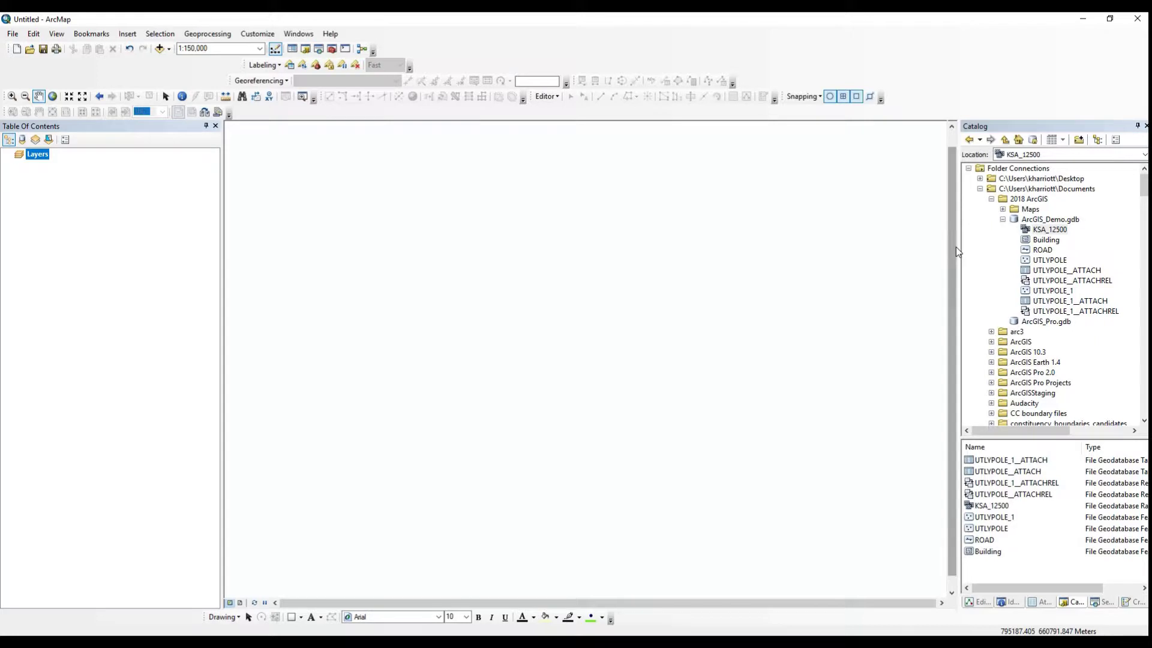
left_click_drag(955, 246, 729, 276)
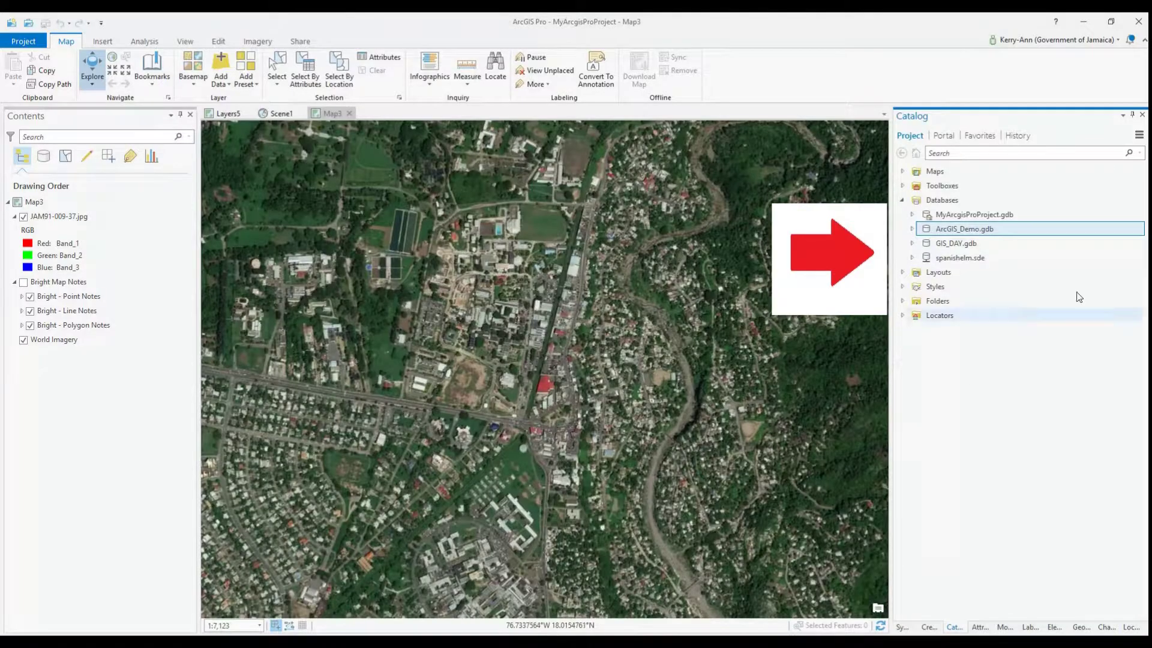
- Expand ArcGIS_Demo.gdb and choose New > Mosaic Dataset from its context menu
left_click(912, 230)
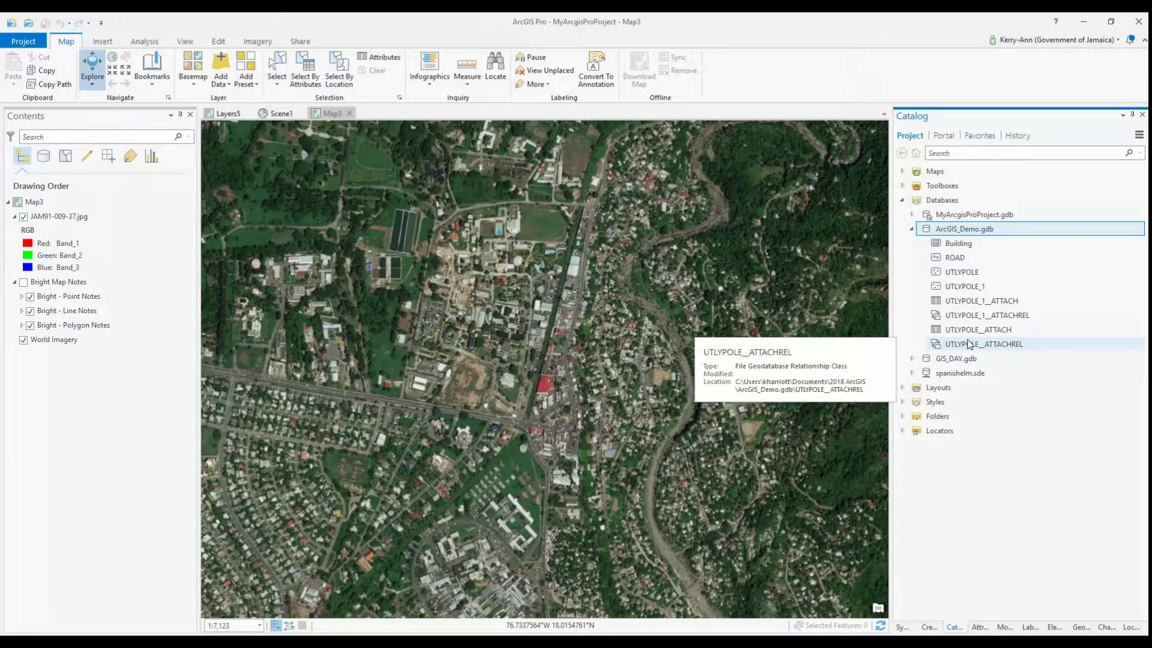
right_click(974, 234)
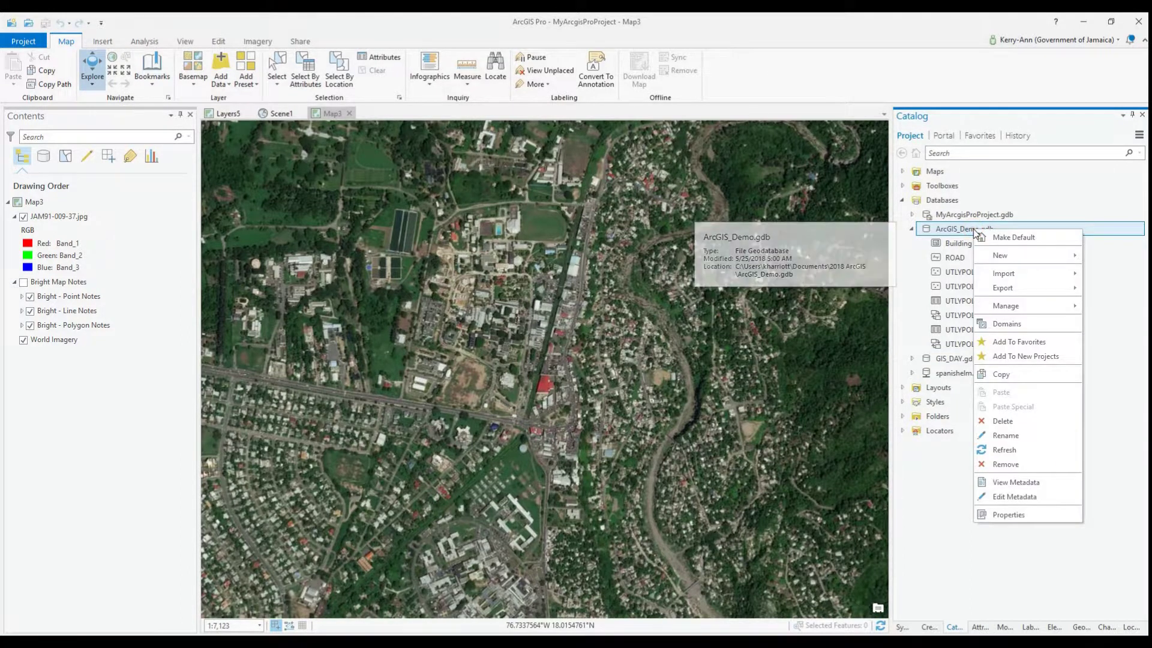
mouse_move(1001, 256)
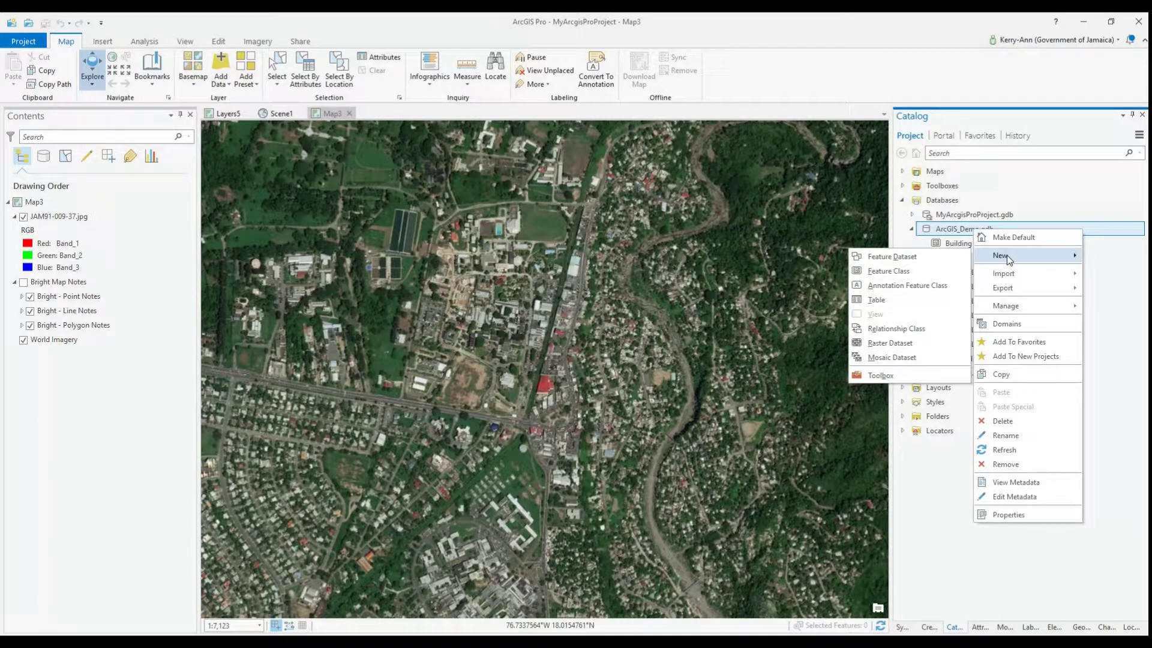
left_click(904, 363)
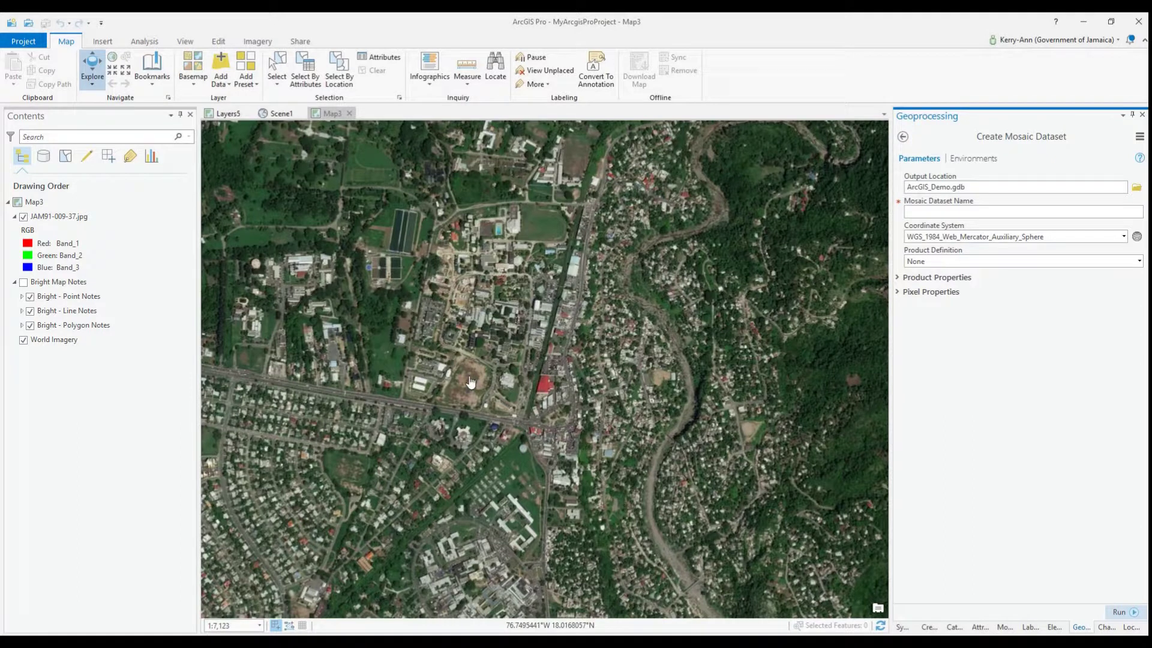
- Create Kingston_12500 in JAD_2001_Jamaica_Grid with product definition None
left_click(1066, 211)
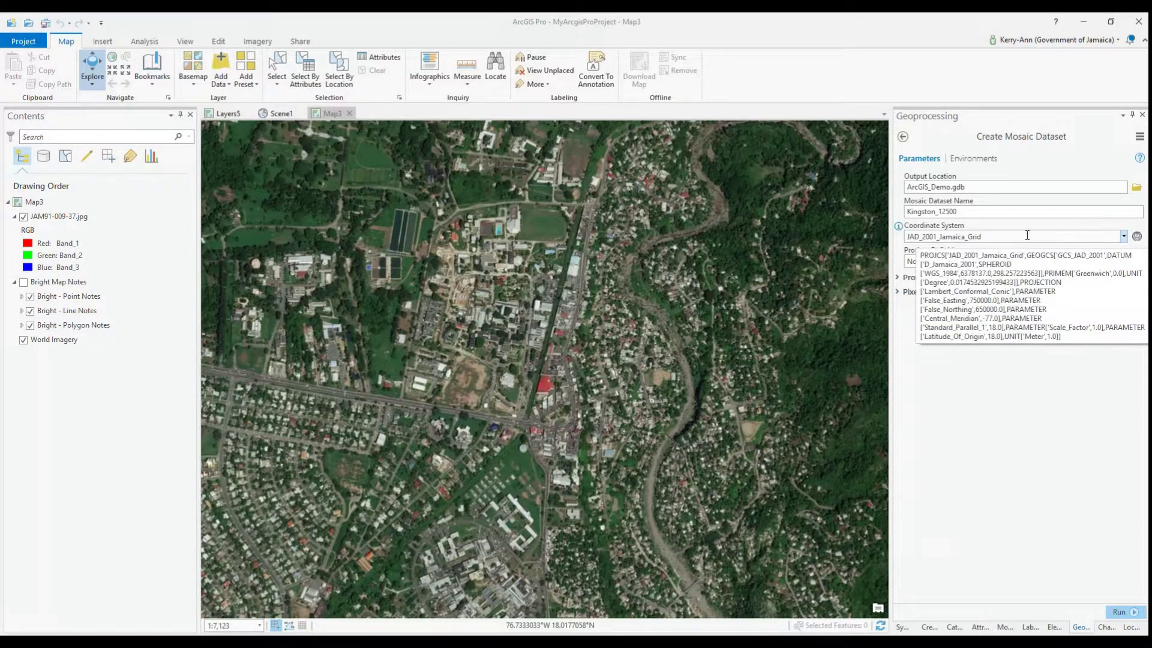
left_click(1139, 261)
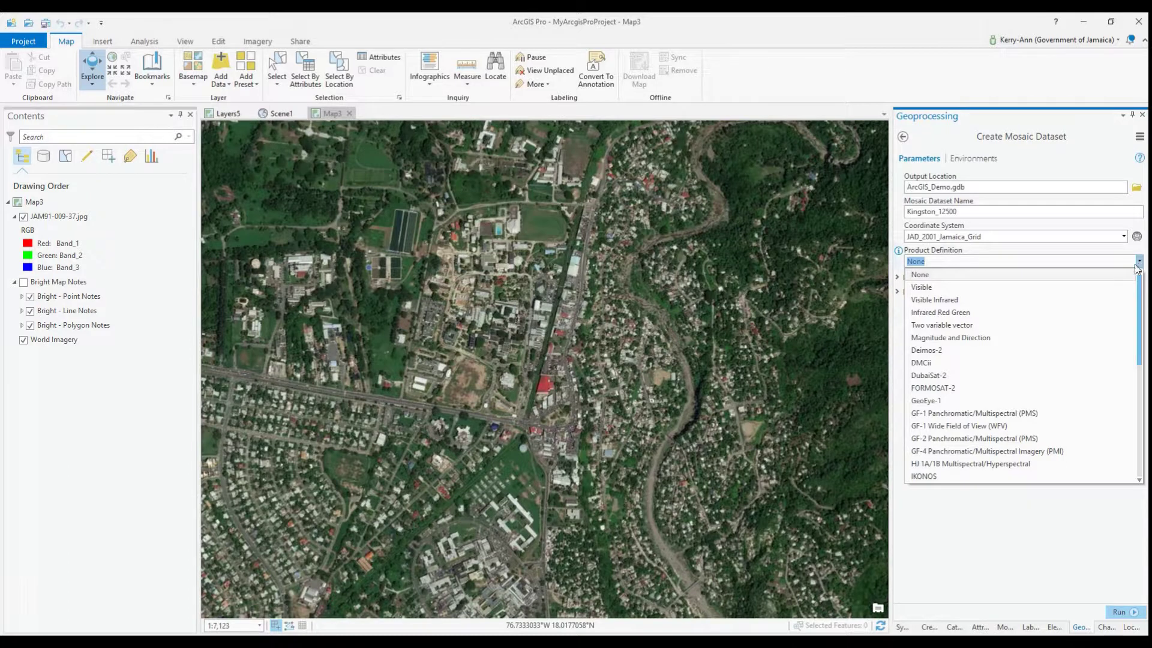
left_click(1125, 275)
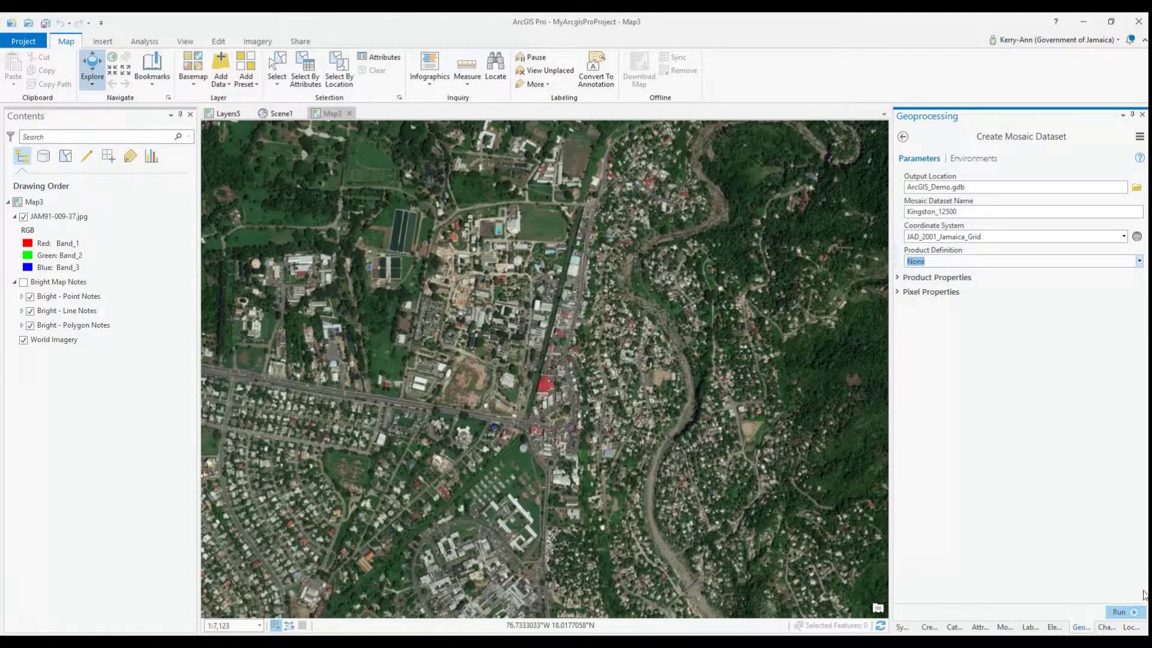
left_click(1133, 612)
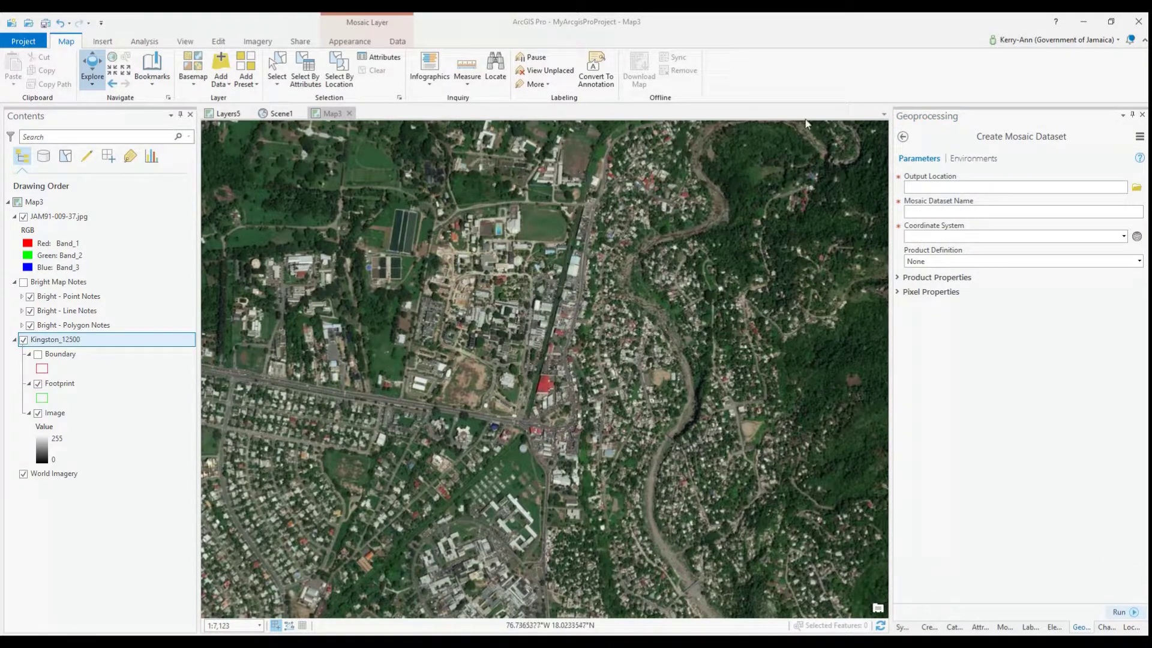
- Find and open the Add Rasters To Mosaic Dataset tool
left_click(904, 138)
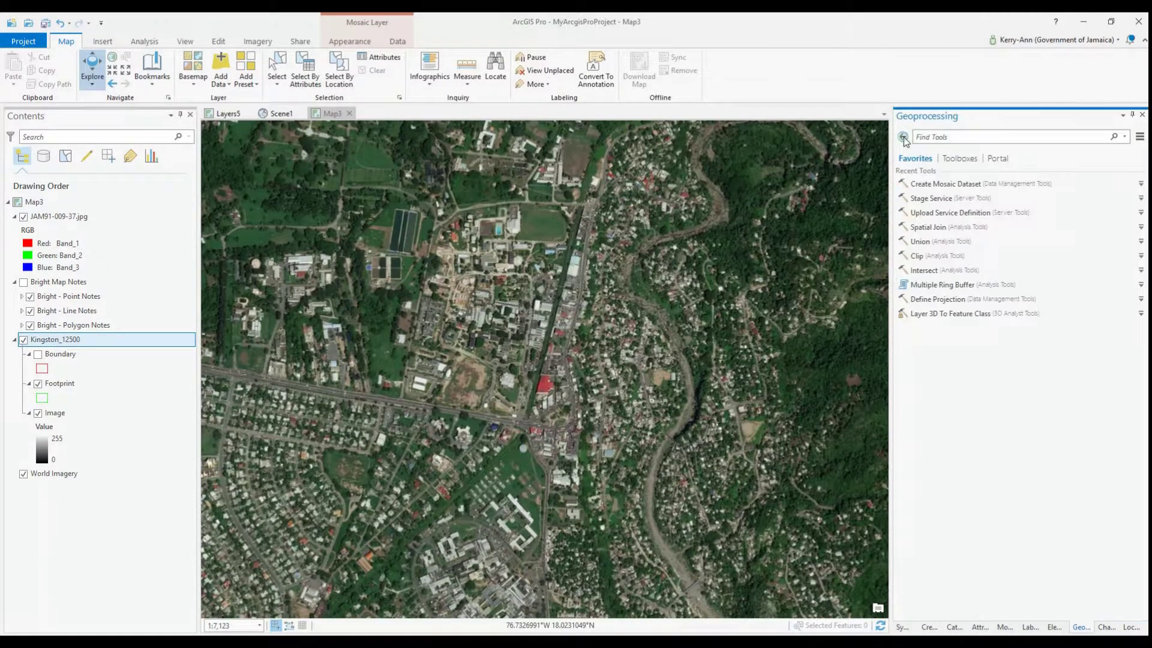
left_click(970, 138)
type("add")
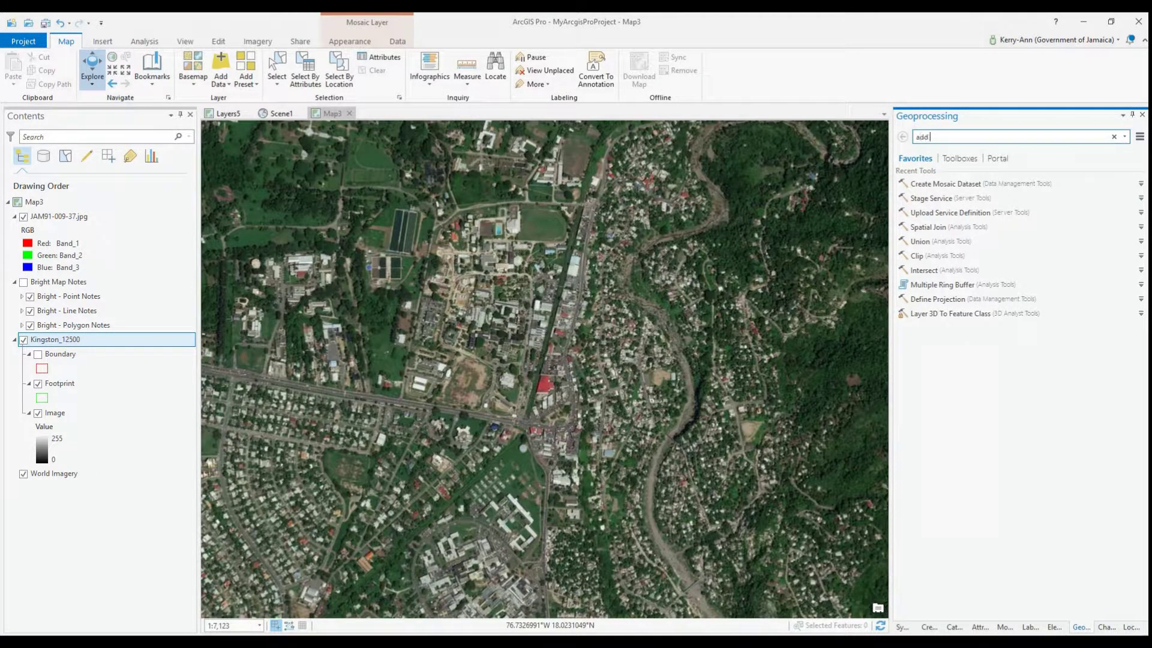
type(" raster to")
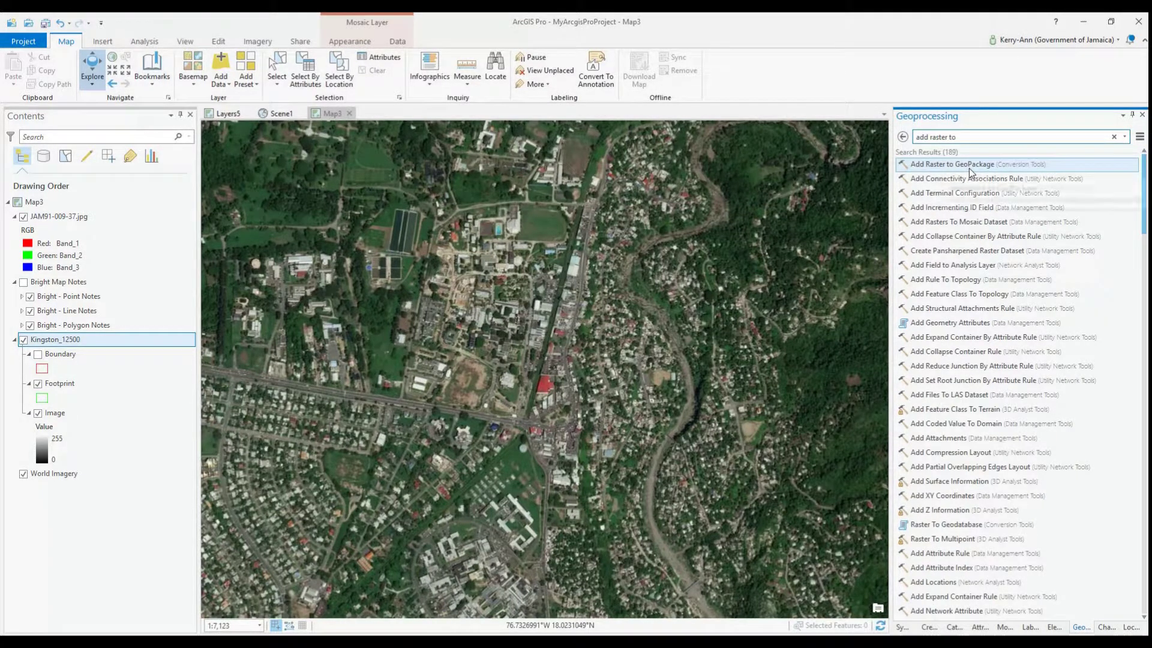
left_click(976, 223)
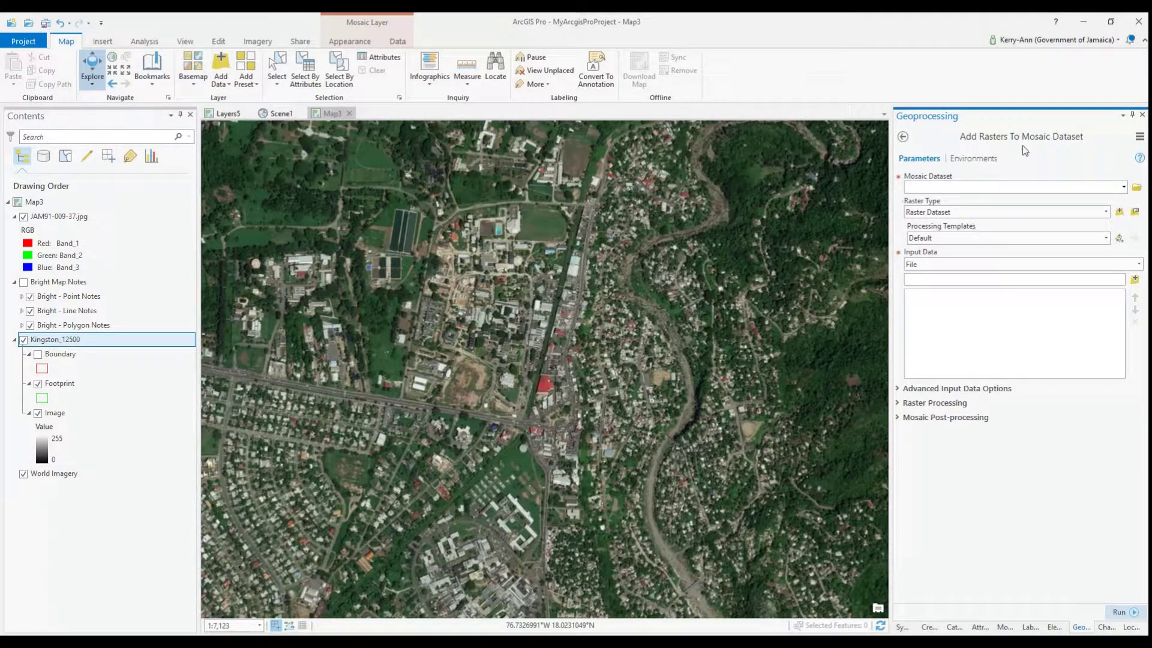
- Target Kingston_12500 with raster type Table / Raster Catalog
left_click(1122, 186)
left_click(1104, 202)
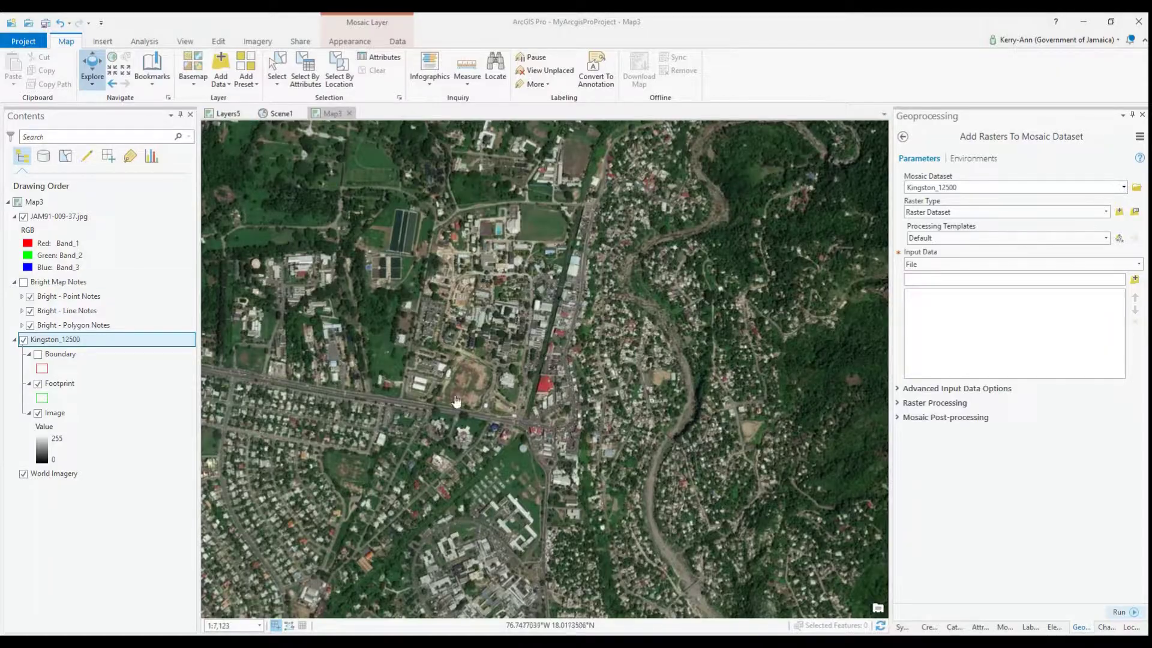
left_click(1105, 211)
scroll(1007, 327, "down", 2)
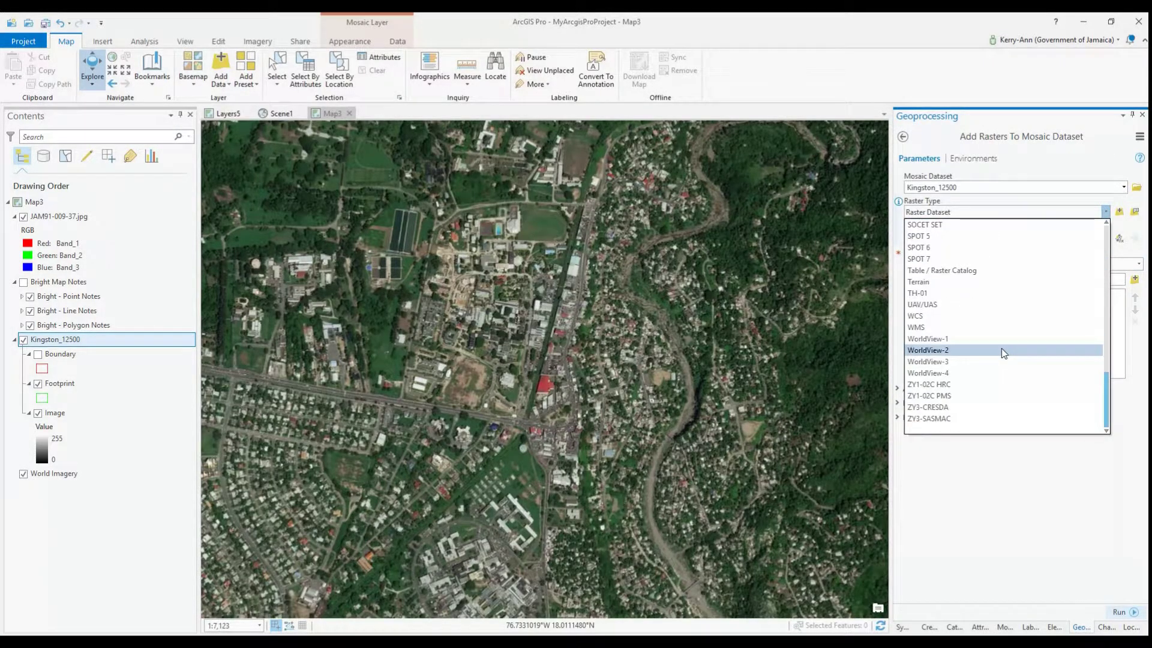
left_click(932, 273)
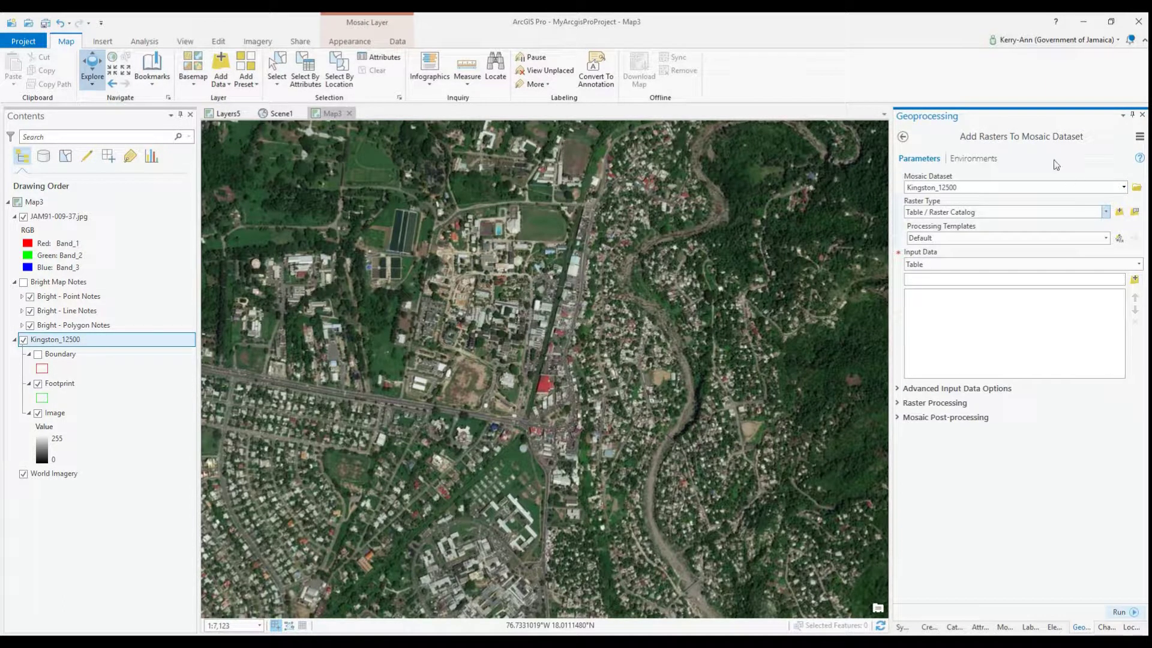
- Set Input Data to KSA_12500 from Documents > 2018 ArcGIS > ArcGIS_Demo.gdb, type Table
left_click(1135, 281)
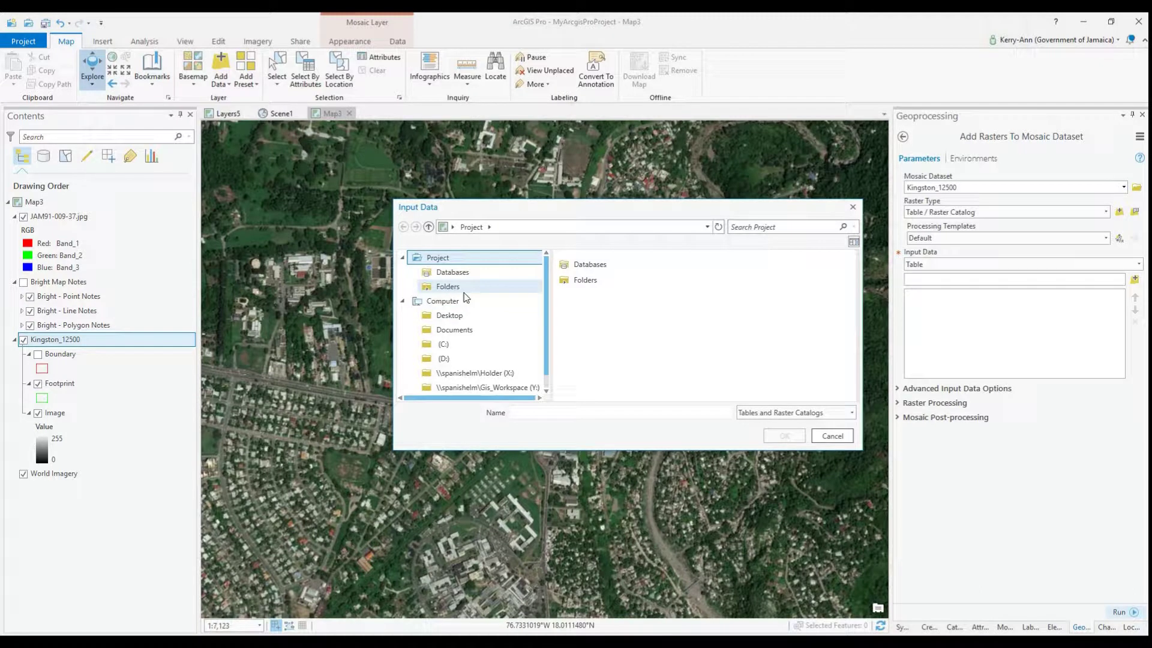
left_click(461, 331)
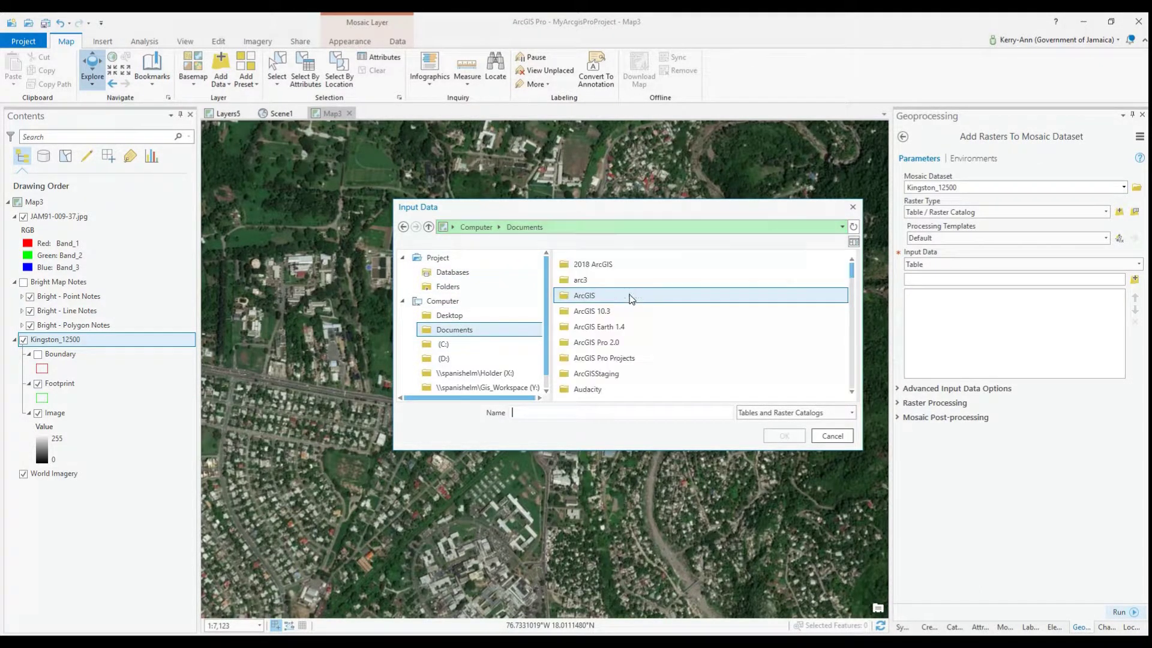
double_click(599, 264)
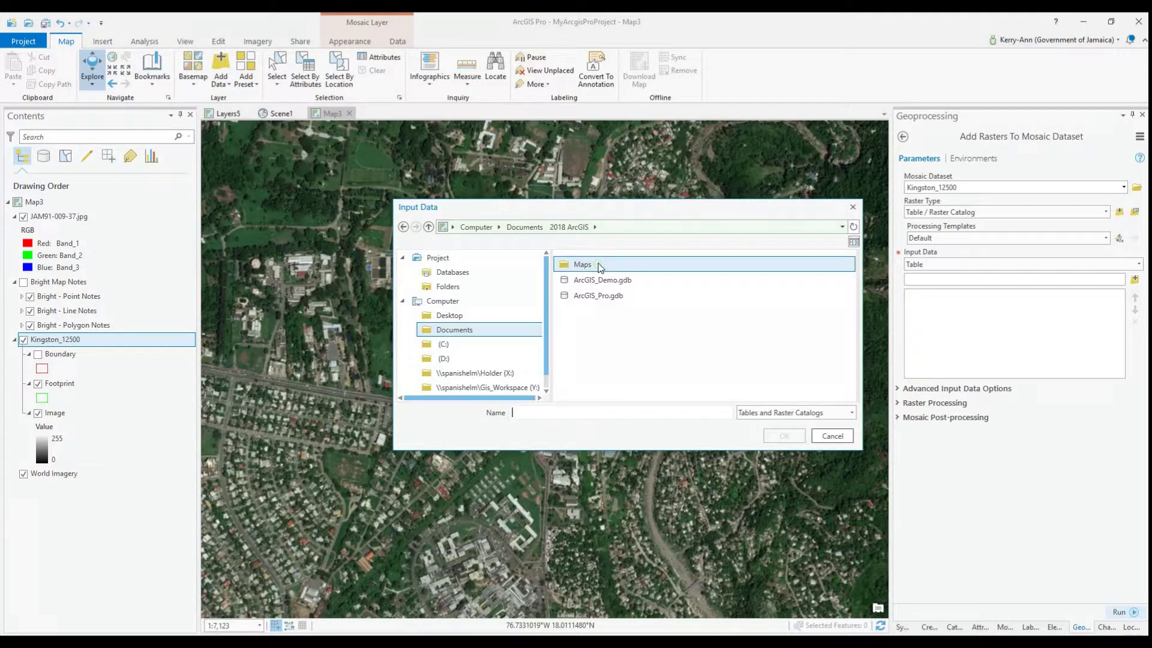
double_click(602, 279)
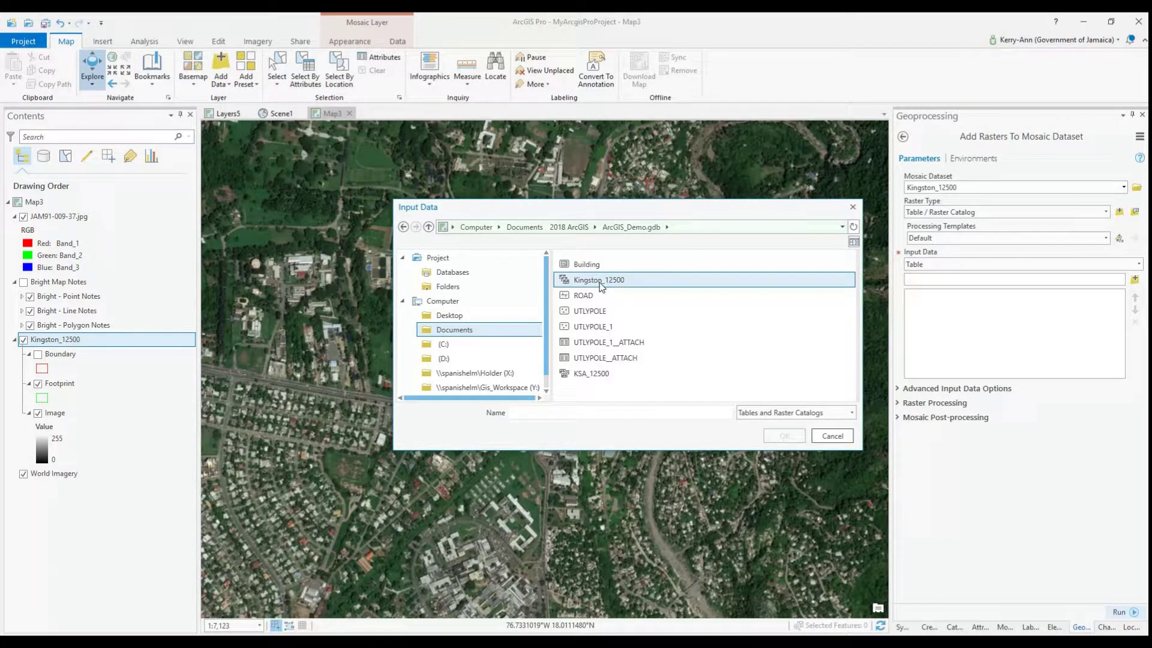
left_click(601, 282)
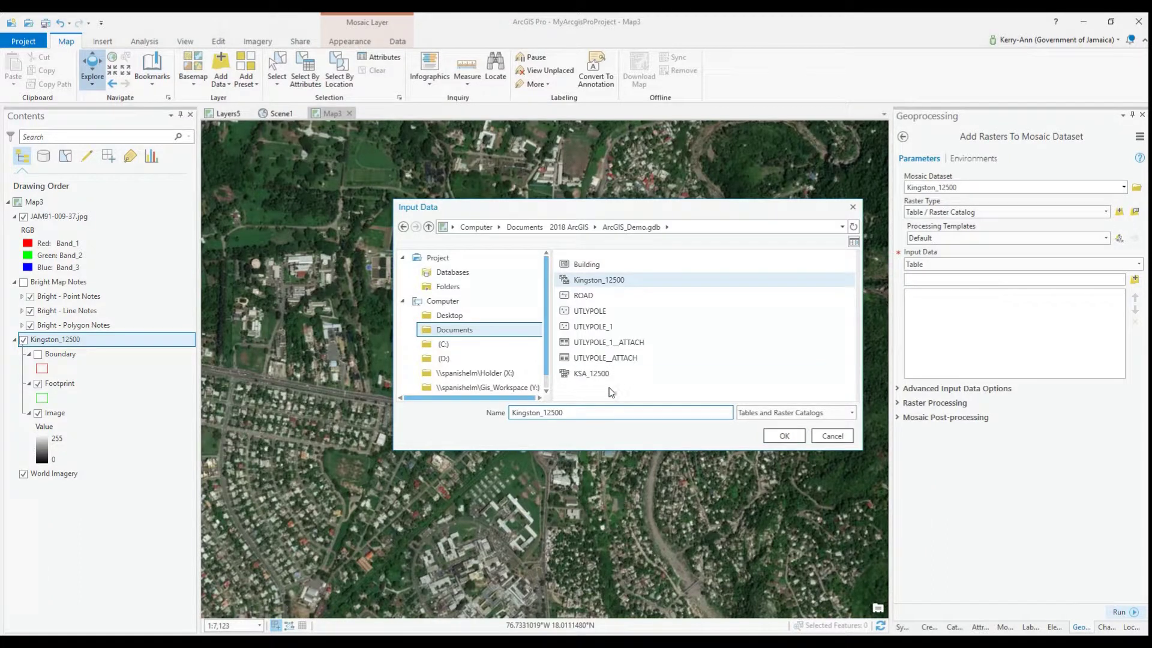
left_click(584, 373)
left_click(782, 436)
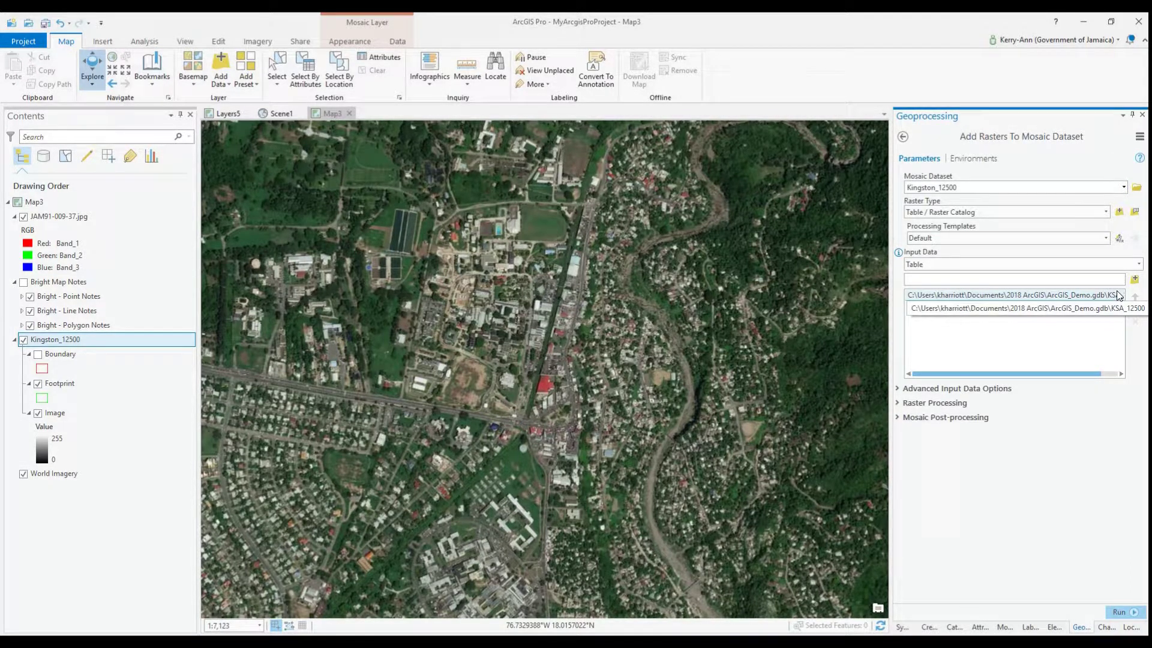
left_click(1138, 265)
left_click(1138, 275)
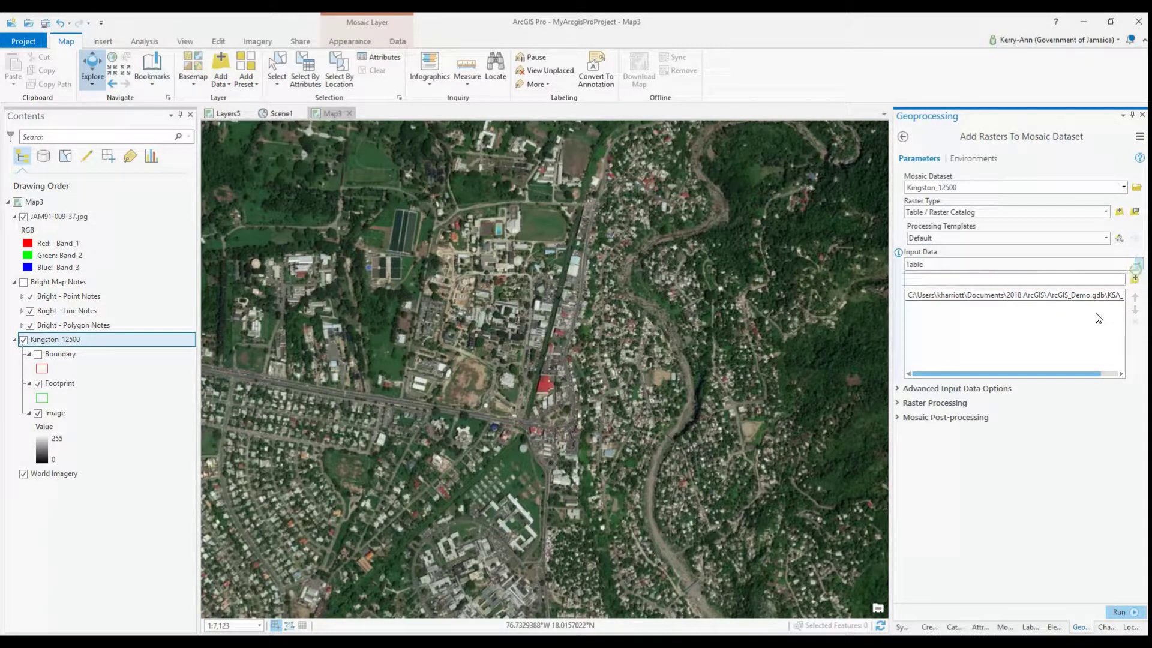
- Add the catalog to the mosaic and pan to where the scanned sheet meets World Imagery
left_click(1120, 611)
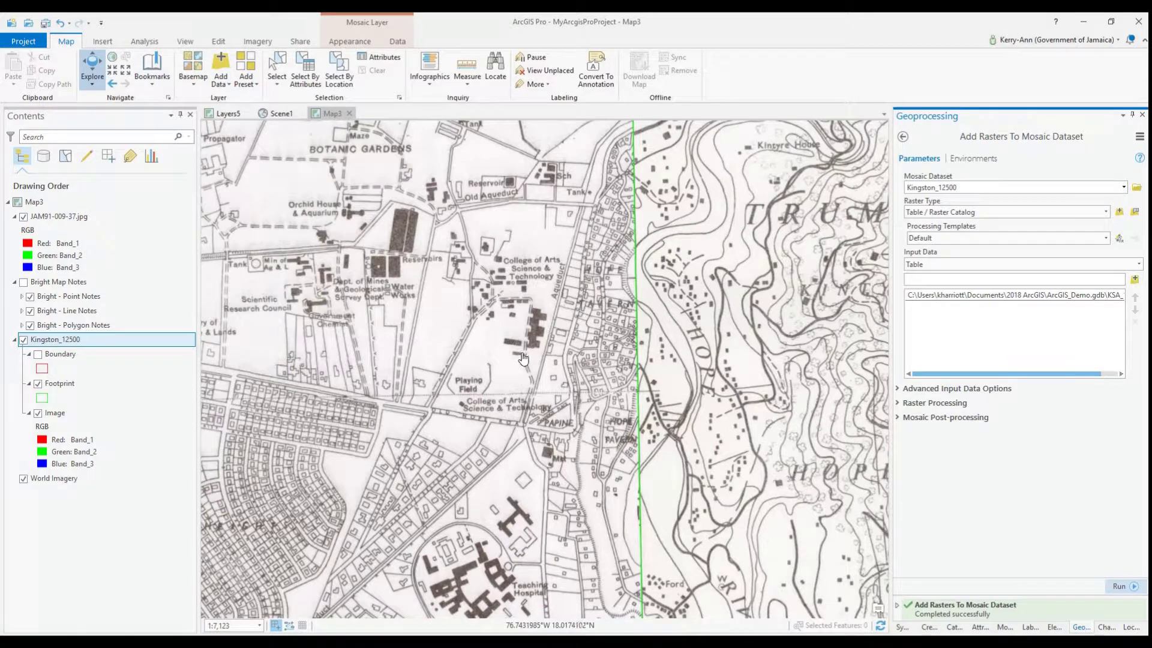
scroll(524, 360, "up", 1)
scroll(523, 359, "down", 2)
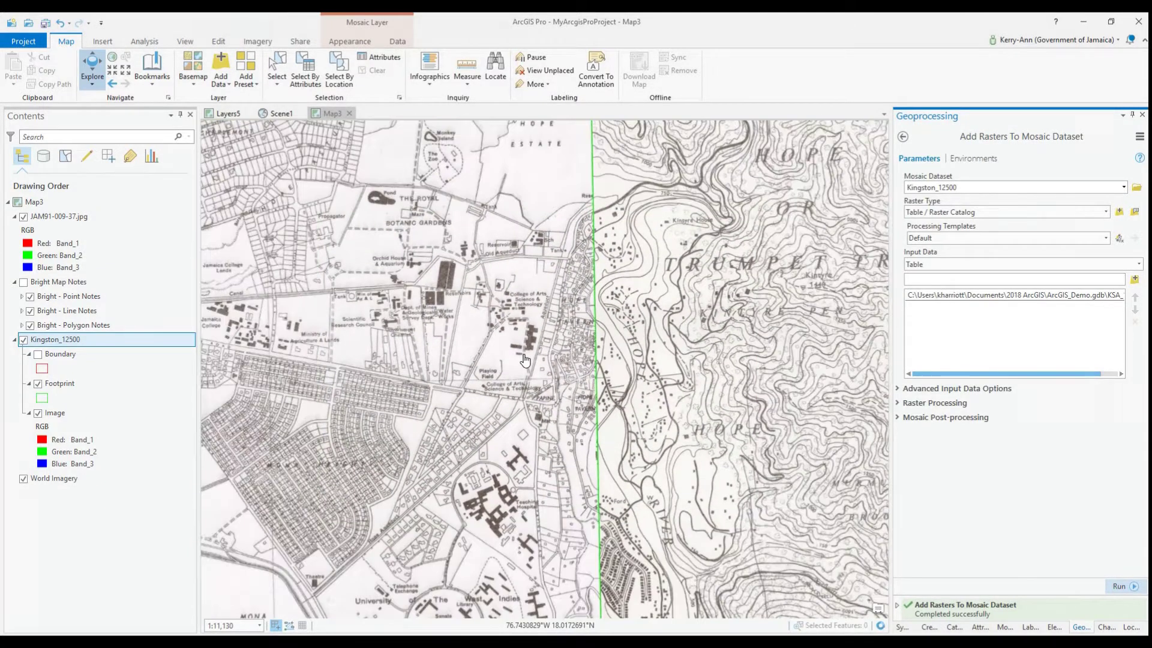
scroll(524, 360, "up", 4)
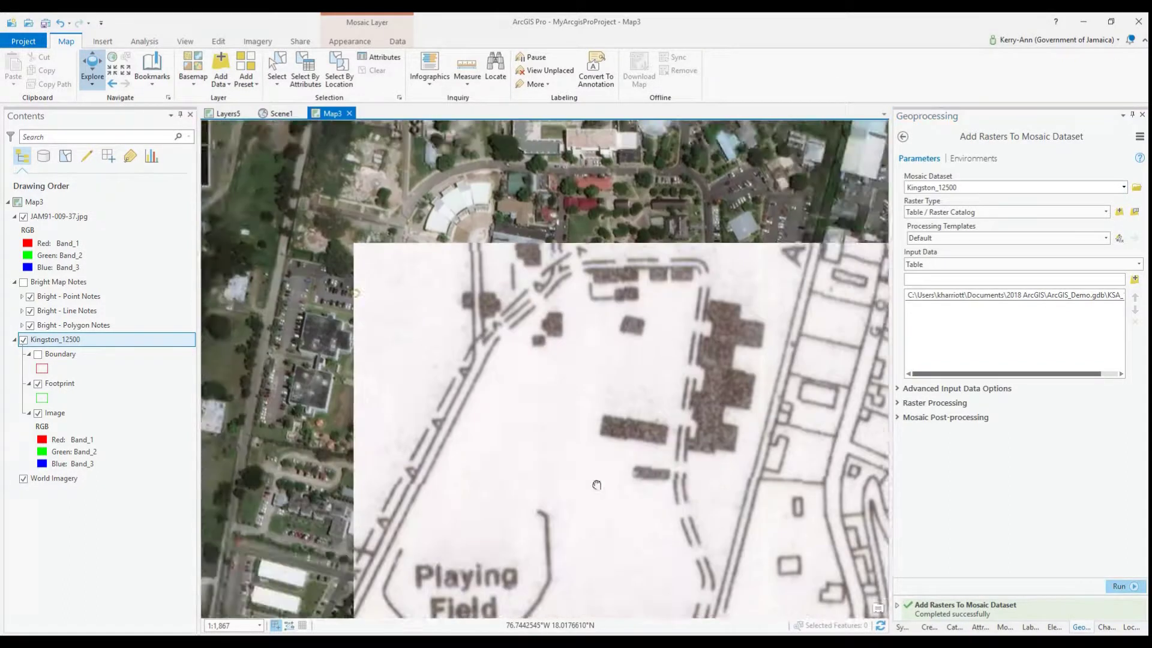
left_click_drag(358, 317, 625, 502)
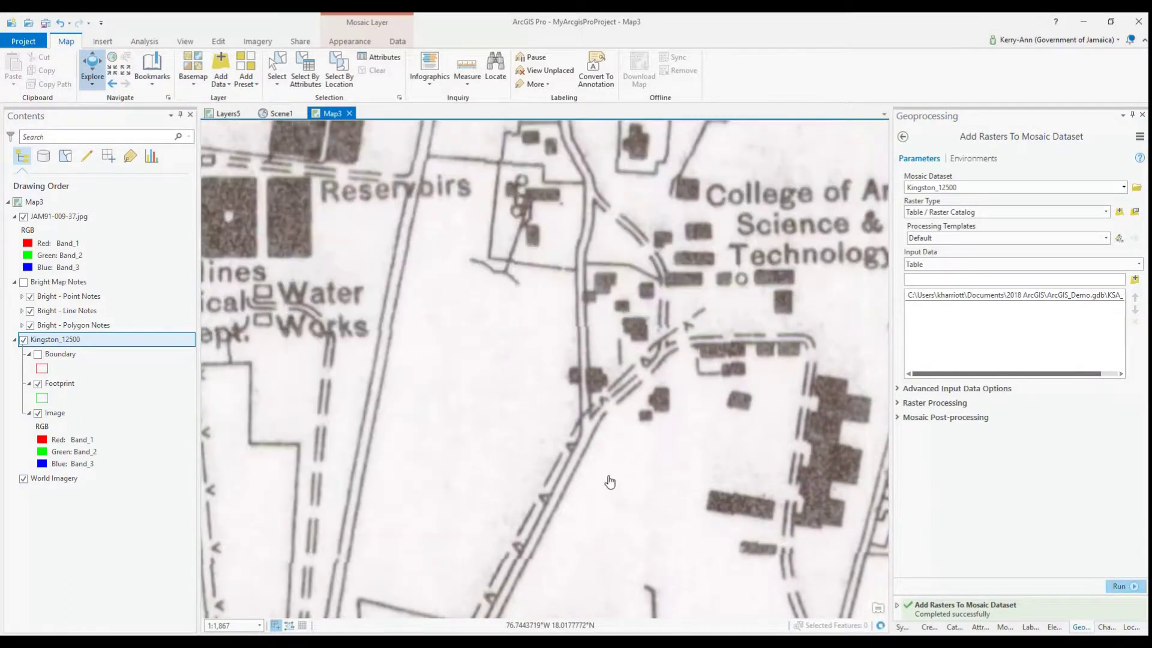
left_click_drag(546, 327, 545, 543)
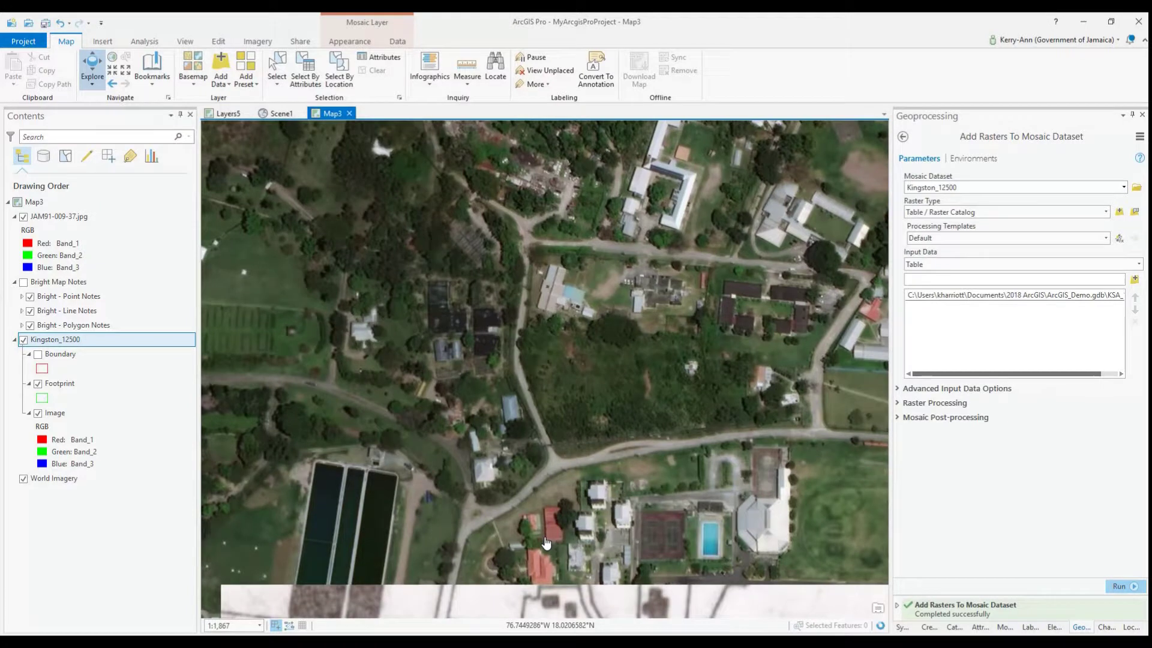